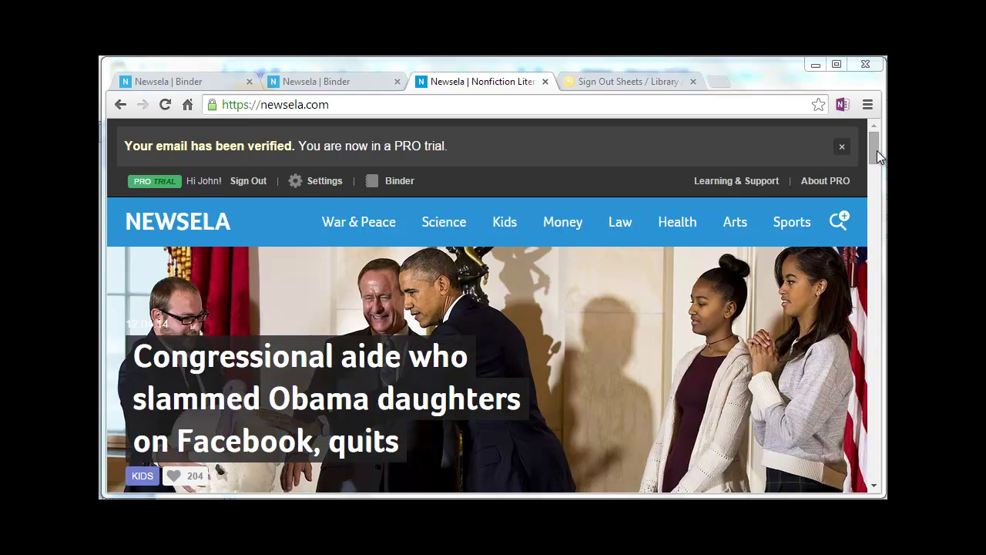
Check the lightbulb's reading standards, then open the 'African-Americans found opportunity in 1930s Russia' article
left_click_drag(875, 150, 876, 145)
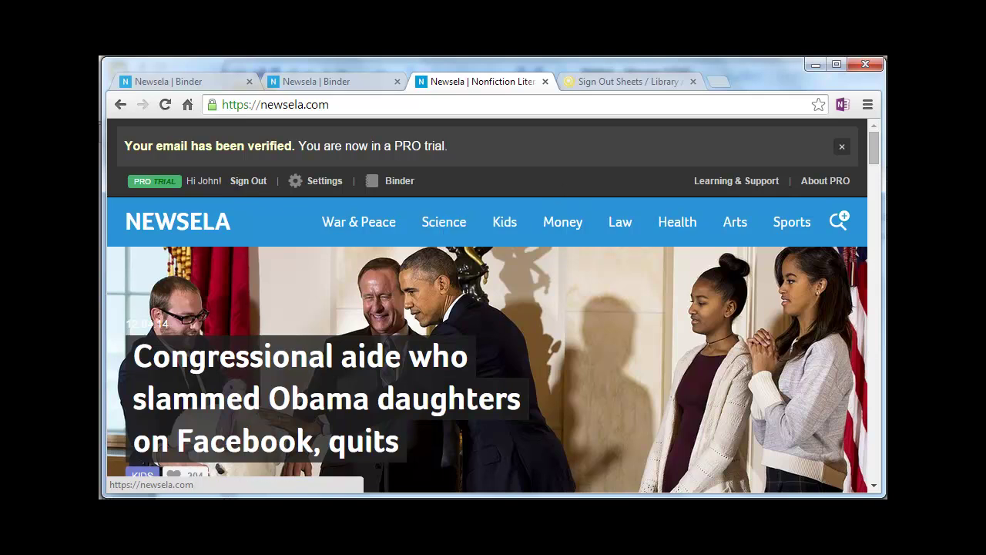
mouse_move(876, 151)
left_mouse_down()
mouse_move(877, 203)
mouse_move(884, 151)
left_mouse_up()
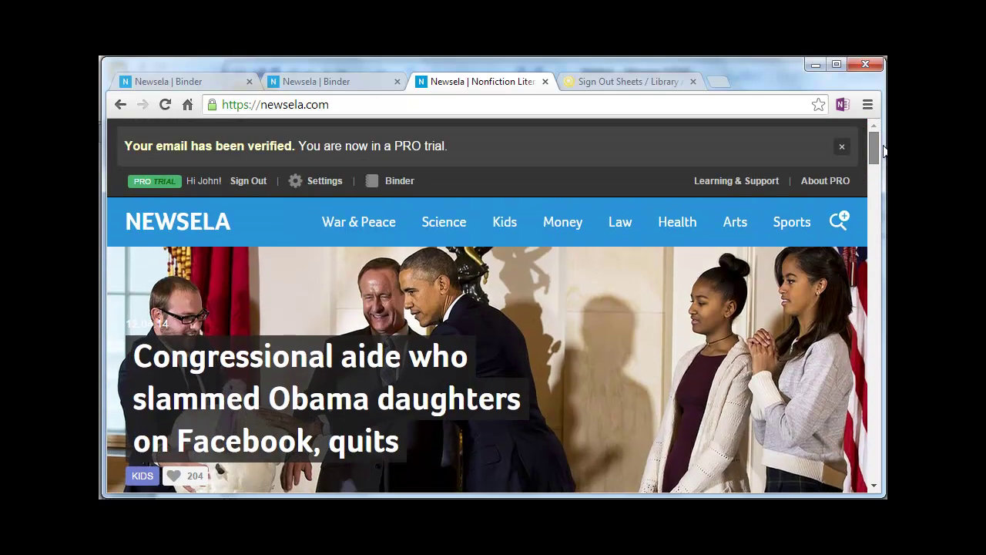
mouse_move(884, 151)
left_mouse_down()
mouse_move(884, 171)
mouse_move(884, 161)
left_mouse_up()
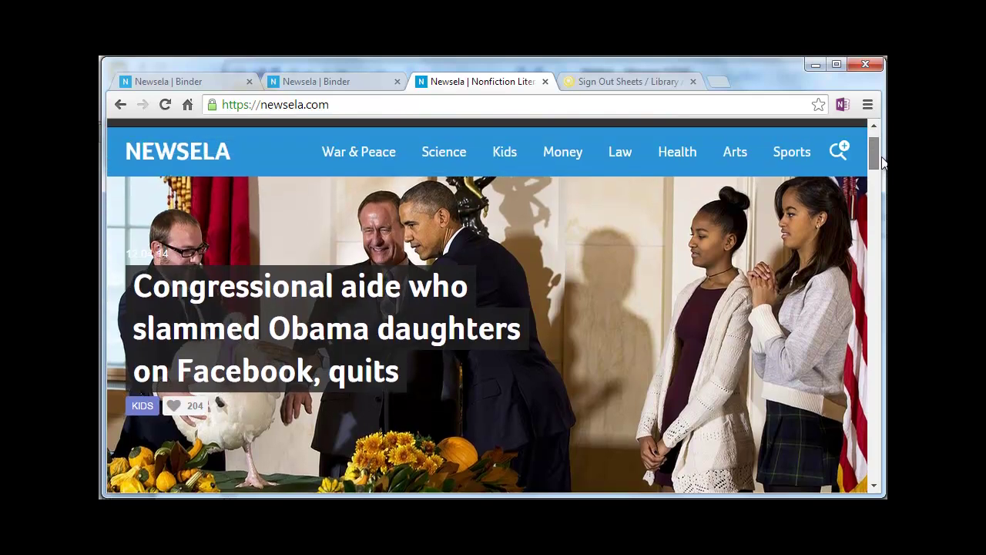
left_click_drag(884, 160, 879, 192)
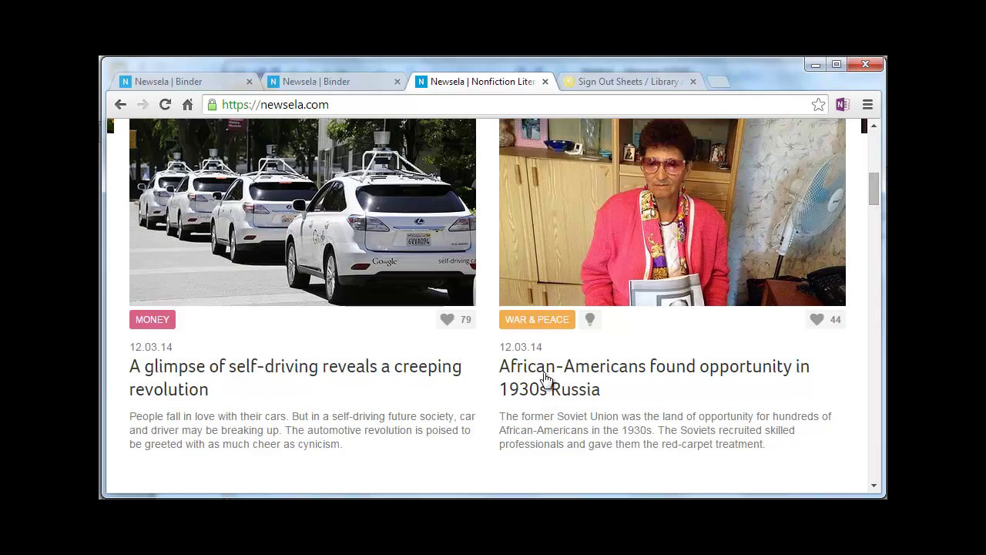
mouse_move(591, 322)
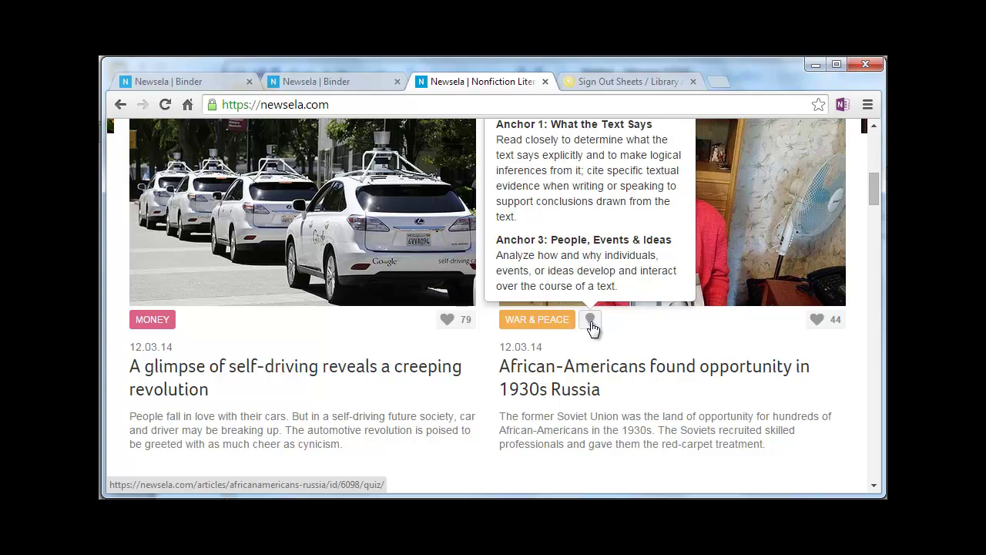
scroll(590, 324, "up", 1)
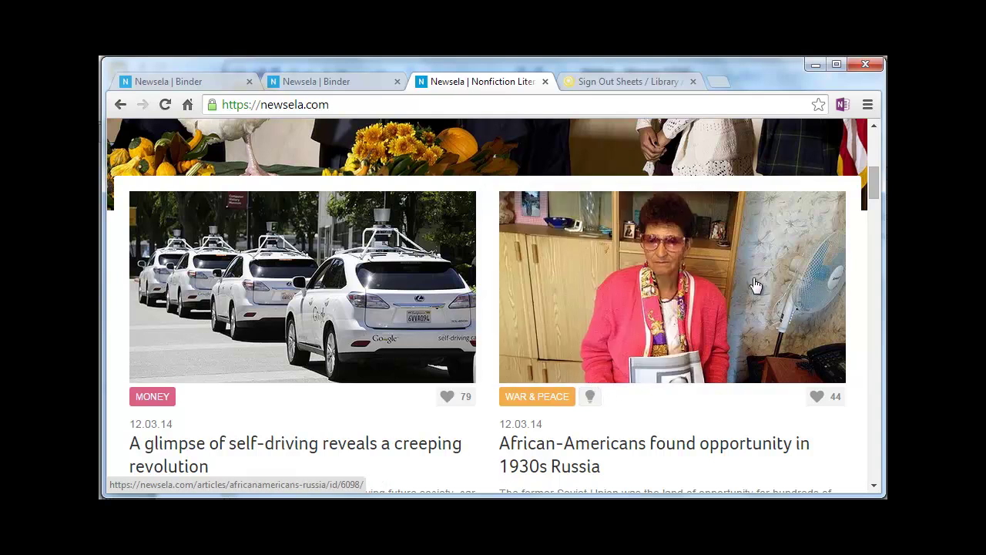
left_click(700, 287)
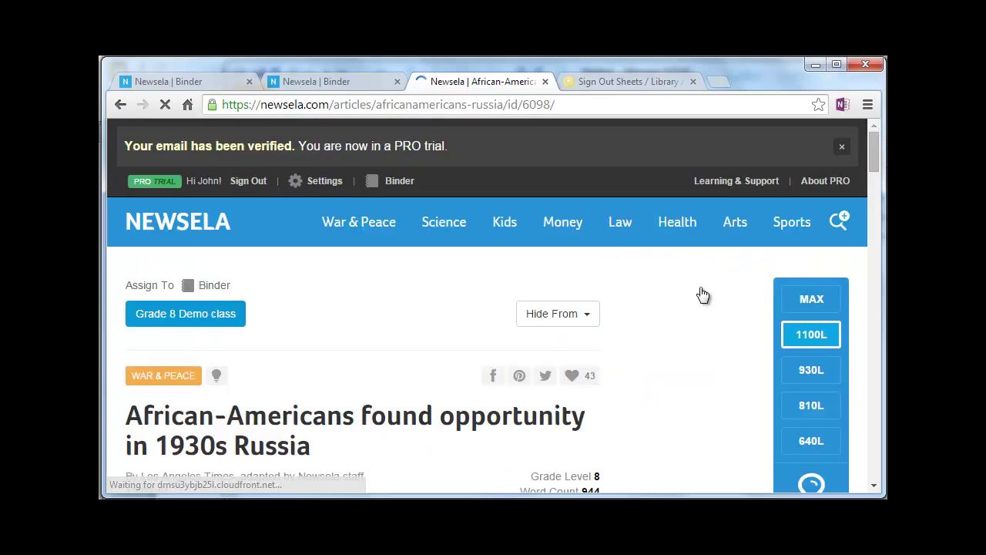
View the Russia article at 930L, then 810L, then MAX, and bring up its quiz
scroll(603, 324, "down", 1)
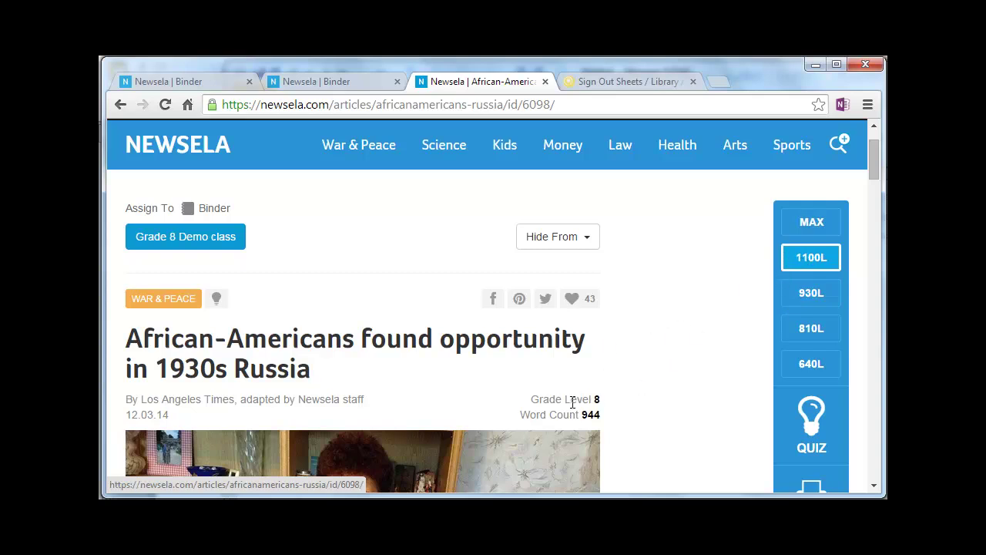
left_click(817, 295)
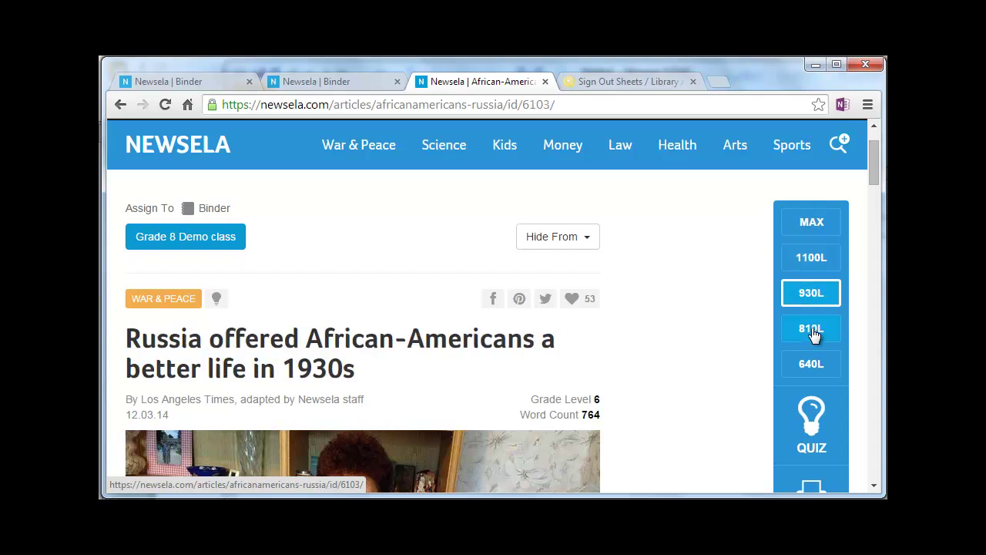
left_click(814, 331)
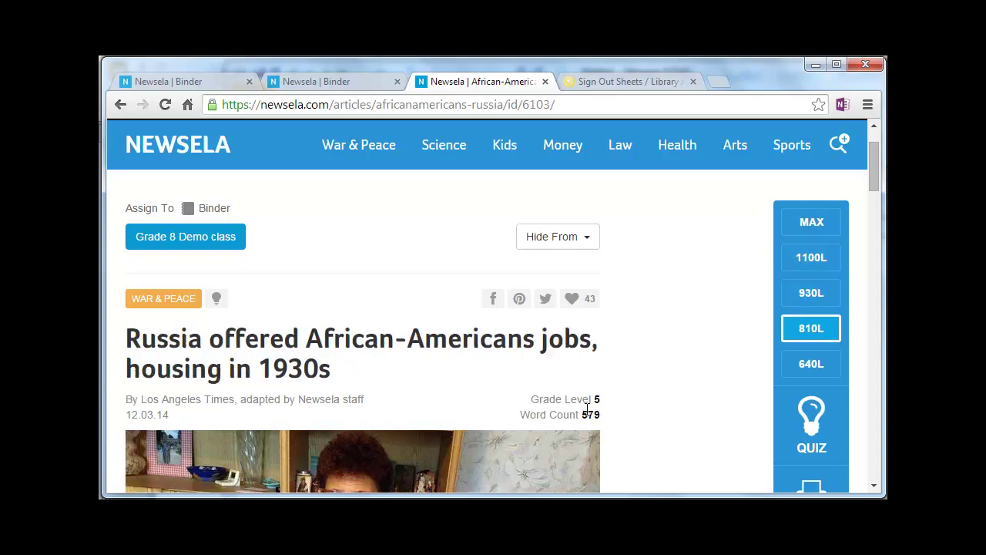
scroll(586, 408, "down", 4)
scroll(587, 405, "up", 2)
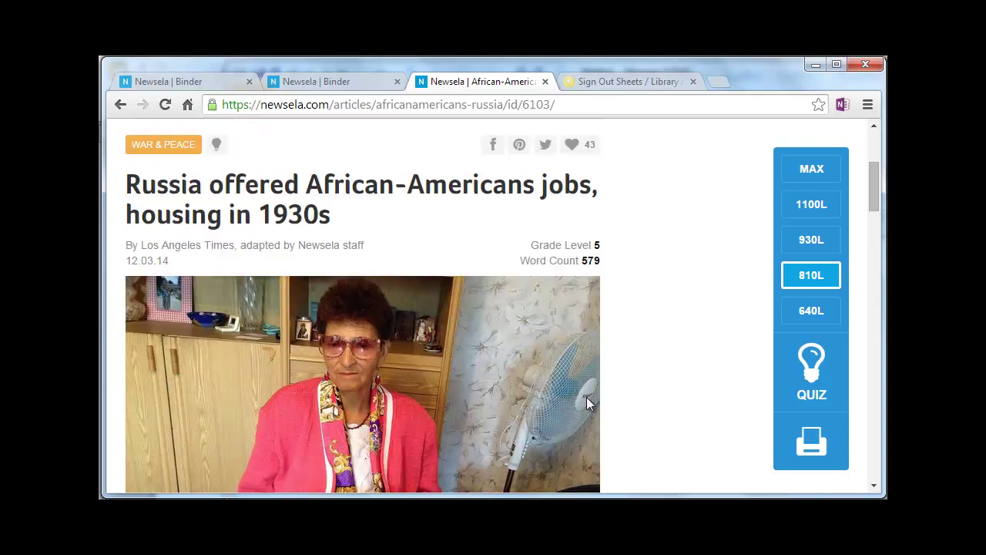
left_click(816, 173)
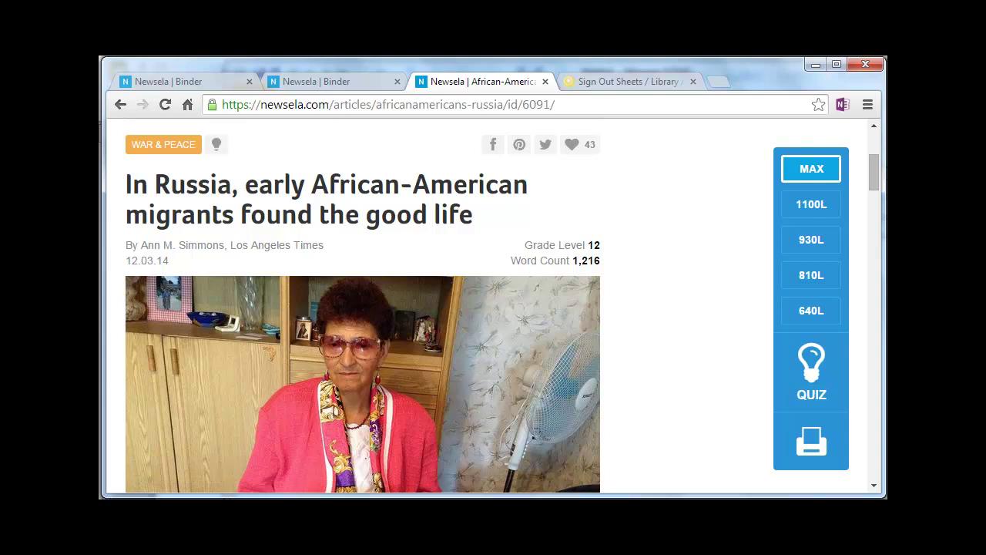
left_click_drag(877, 176, 879, 225)
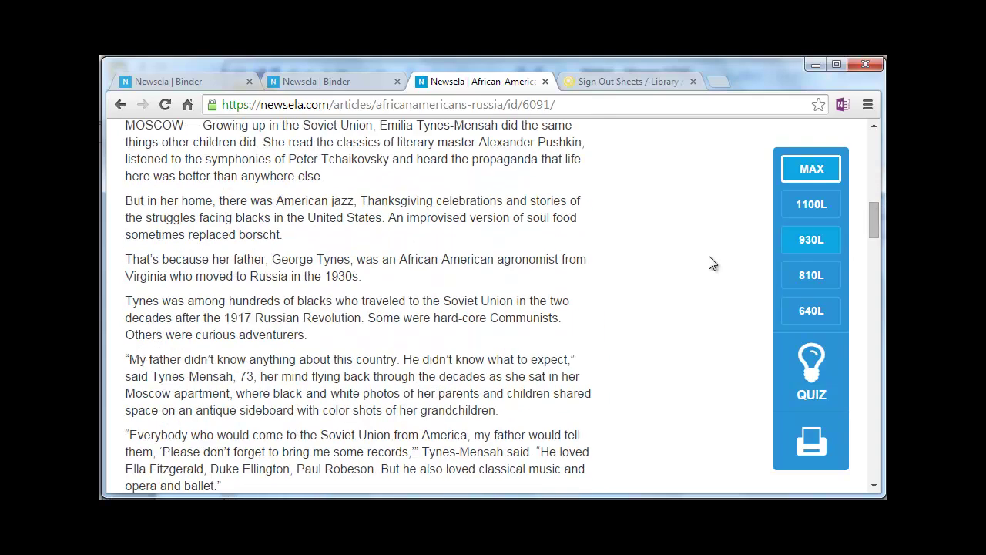
left_click(811, 375)
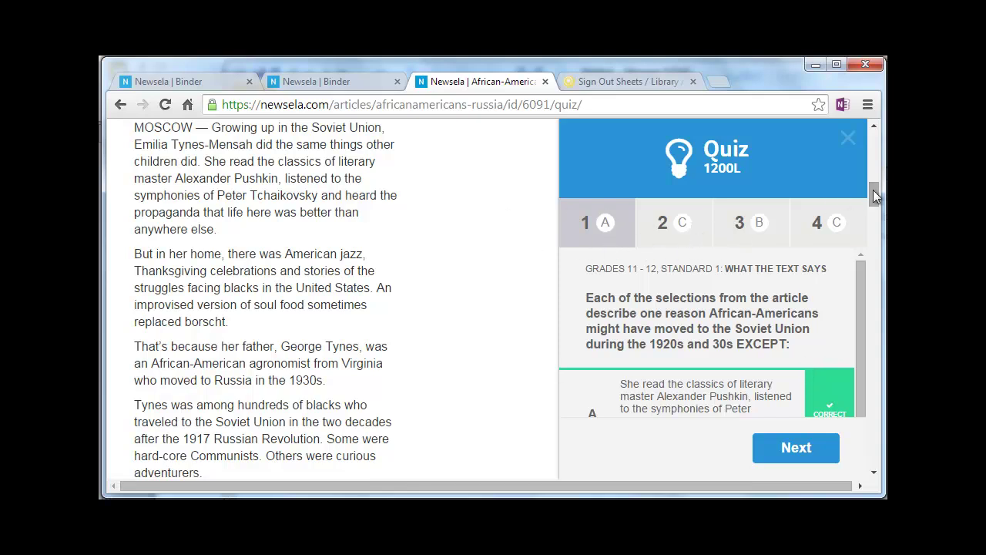
Step through Russia quiz questions 1 to 4, then close the quiz
left_click_drag(879, 199, 878, 202)
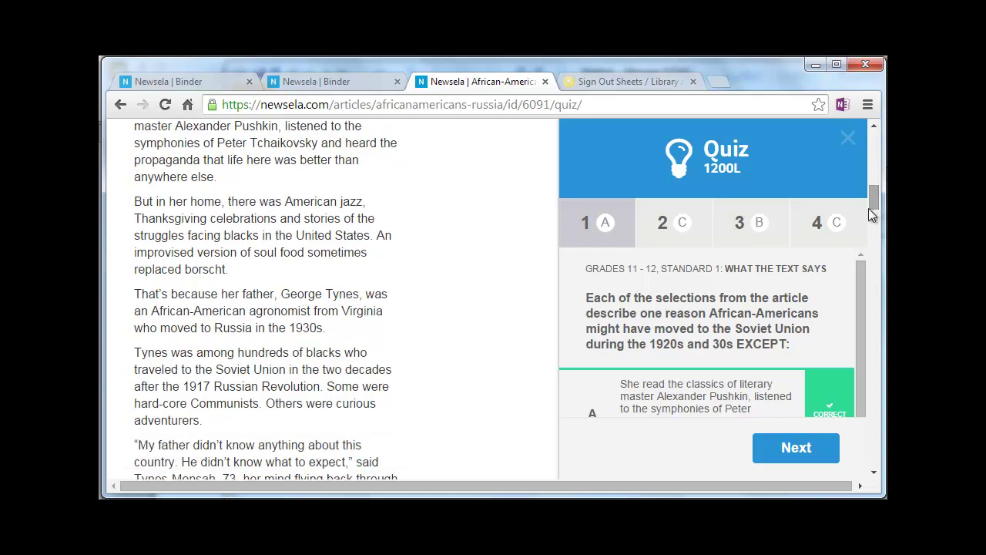
mouse_move(858, 297)
left_mouse_down()
mouse_move(856, 325)
mouse_move(855, 306)
left_mouse_up()
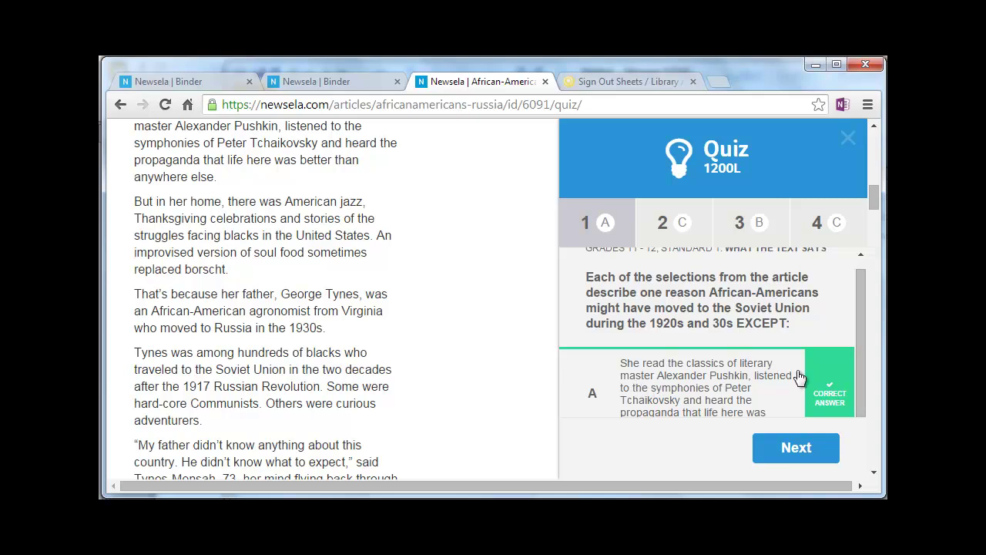
left_click(800, 446)
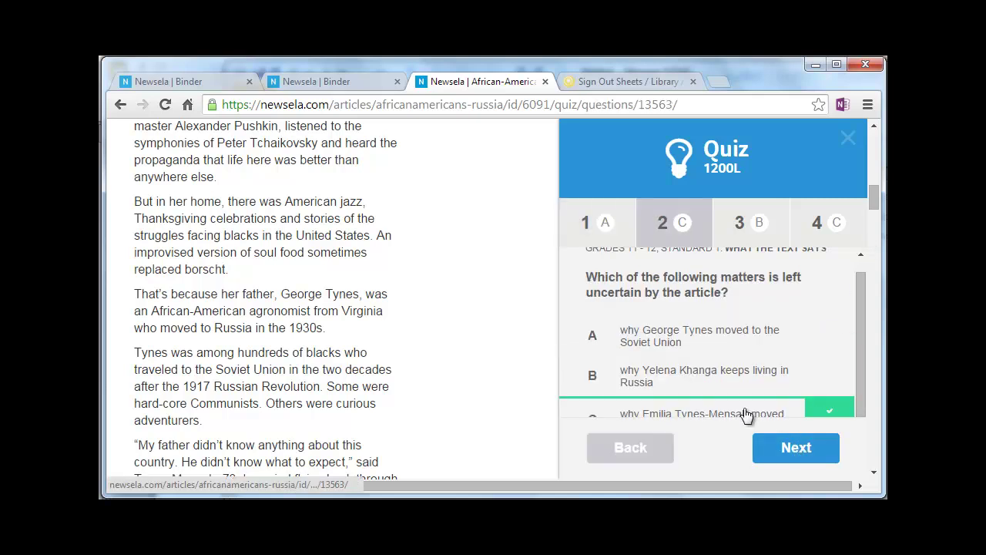
left_click(796, 455)
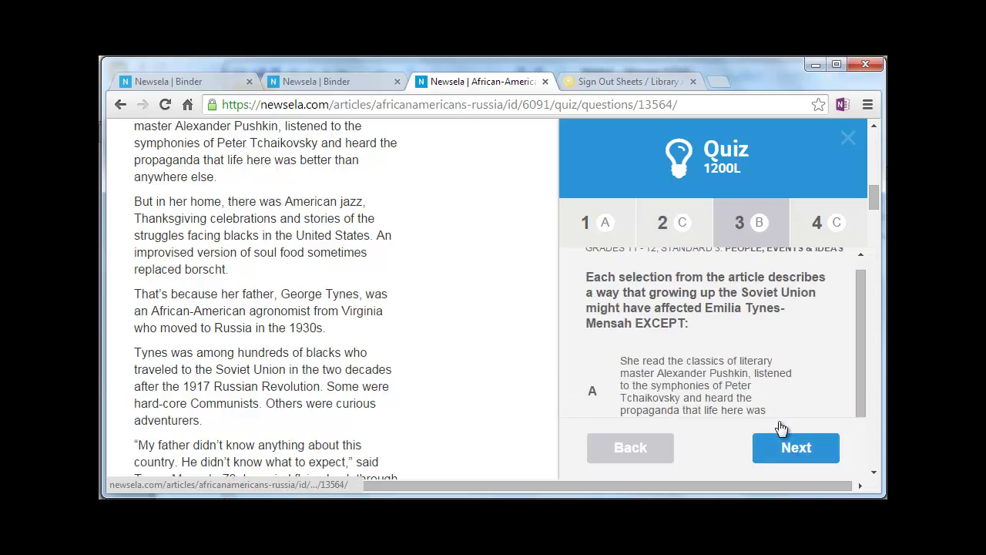
left_click_drag(861, 308, 854, 378)
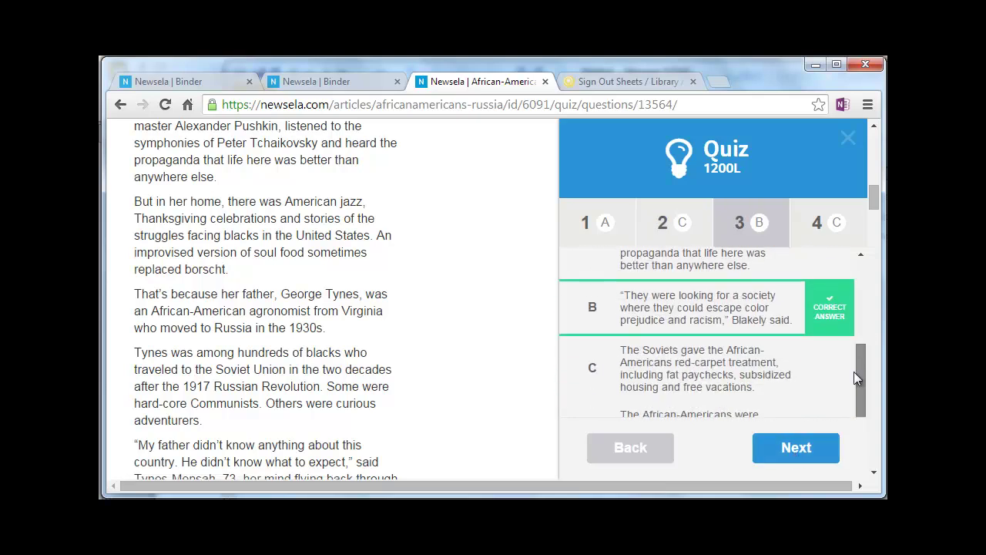
left_click(797, 454)
left_click_drag(856, 363, 816, 171)
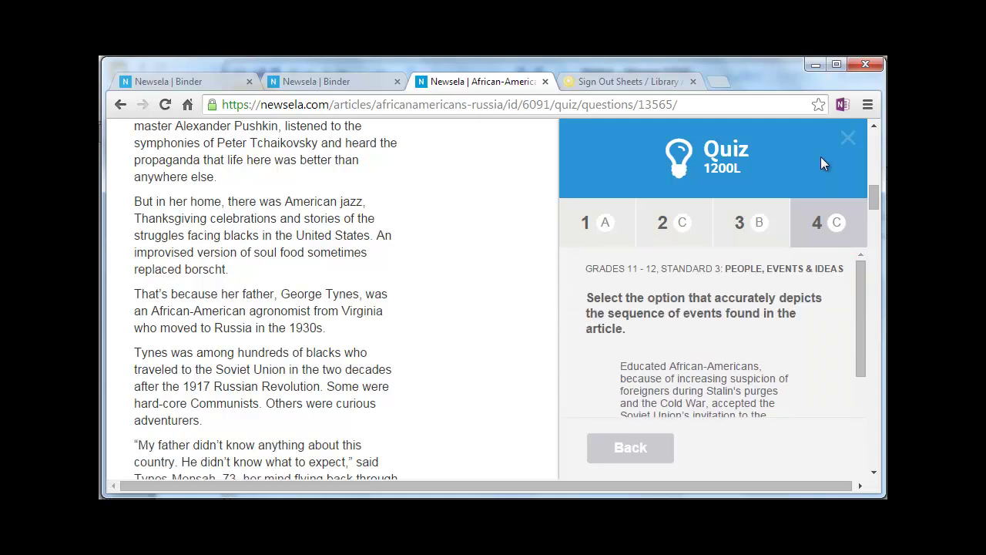
left_click(849, 139)
scroll(631, 302, "up", 5)
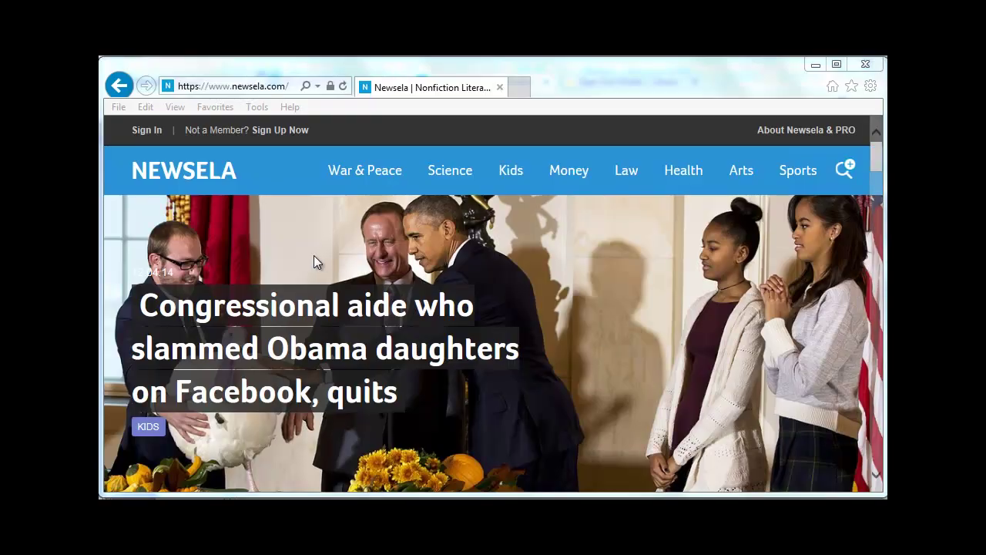
Sign in to Newsela with a Google account in Internet Explorer and go to the Binder
left_click(139, 132)
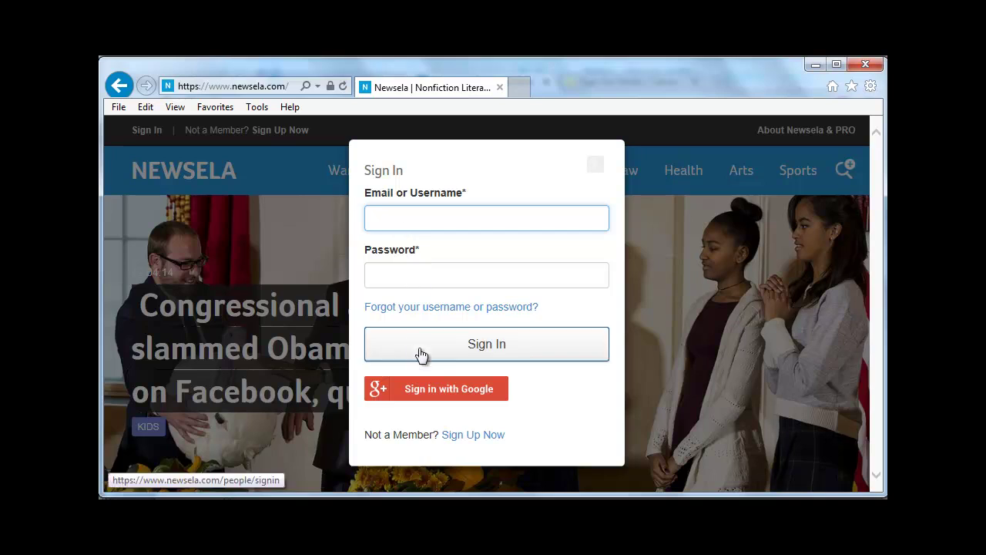
left_click(434, 396)
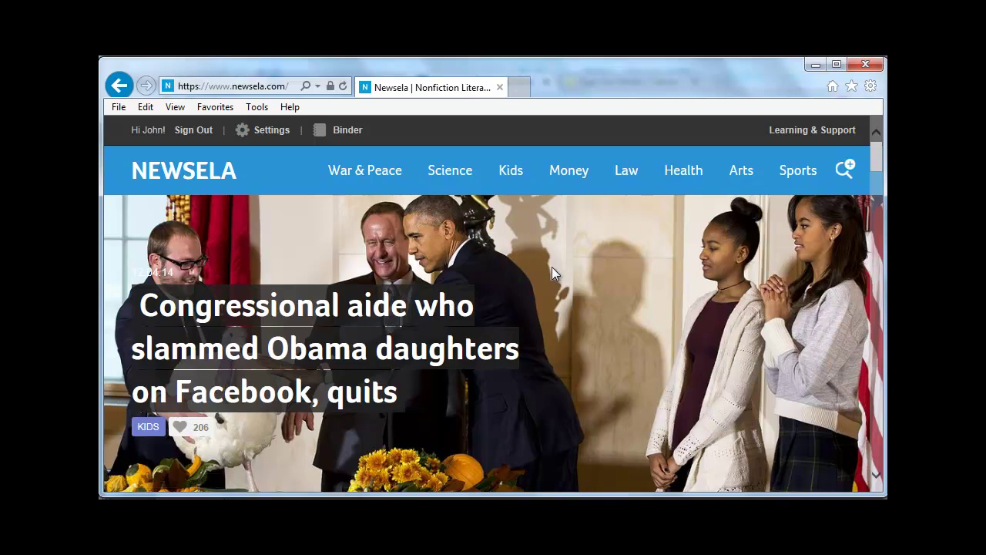
scroll(575, 238, "down", 8)
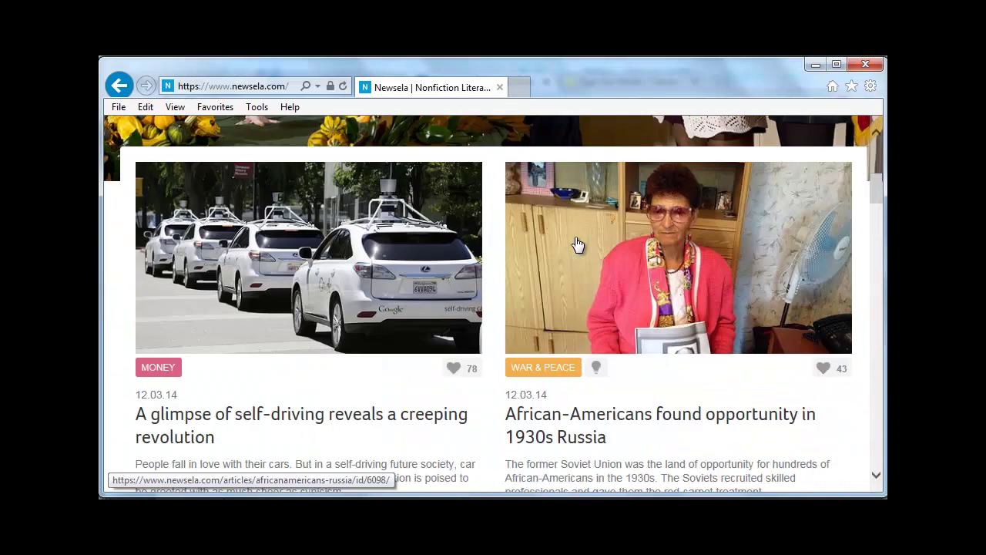
scroll(571, 247, "up", 3)
scroll(571, 247, "up", 5)
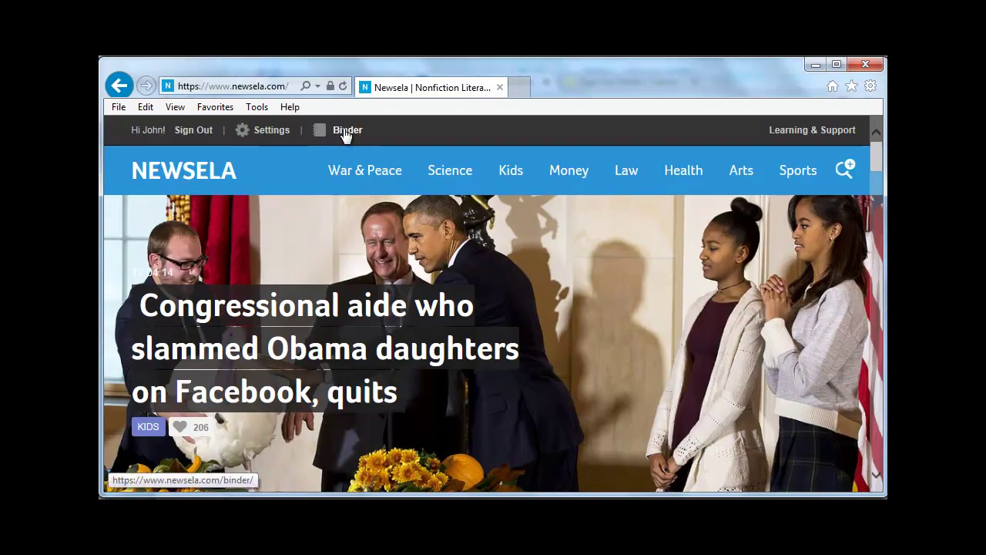
left_click(340, 131)
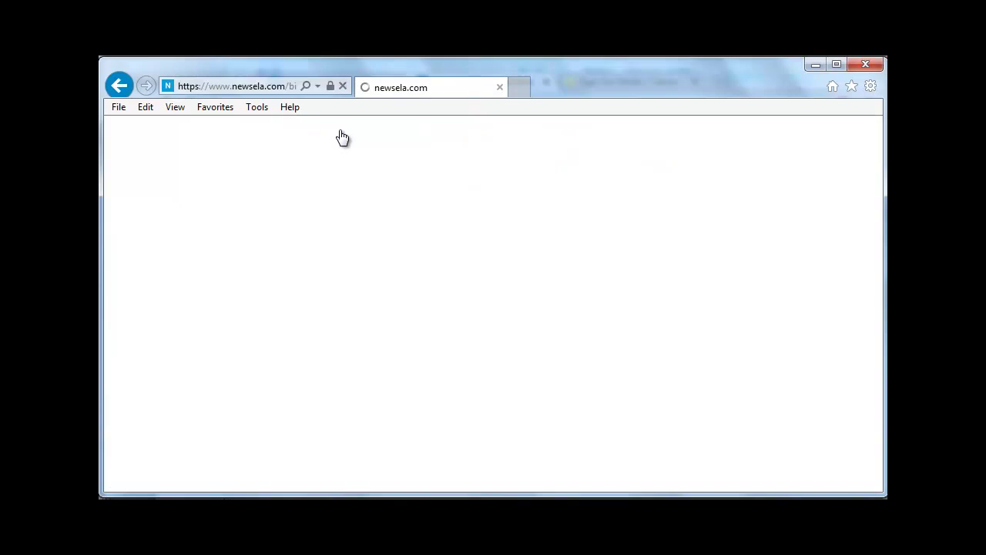
Open 'Unusual warm ocean conditions off West Coast bringing odd species' from Your Work
scroll(285, 244, "down", 6)
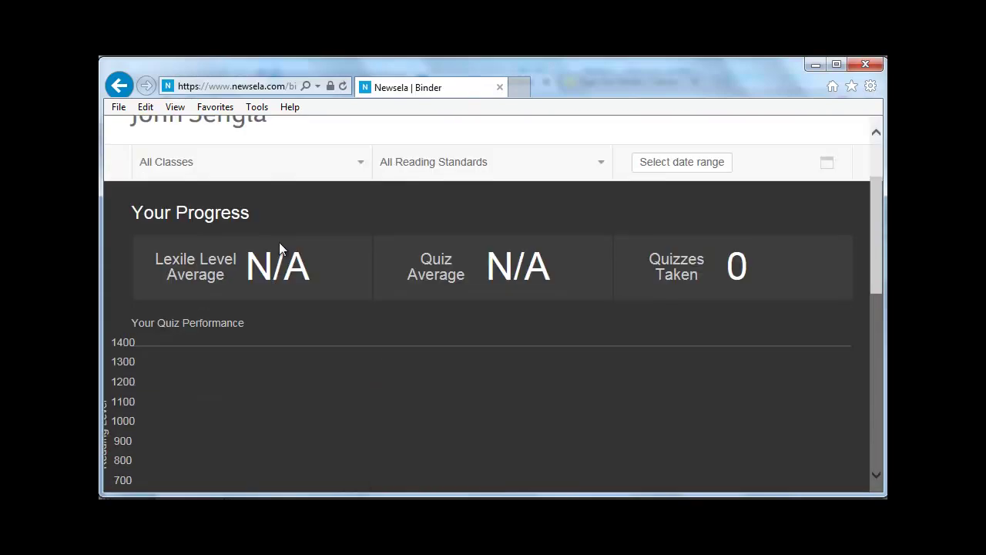
mouse_move(222, 347)
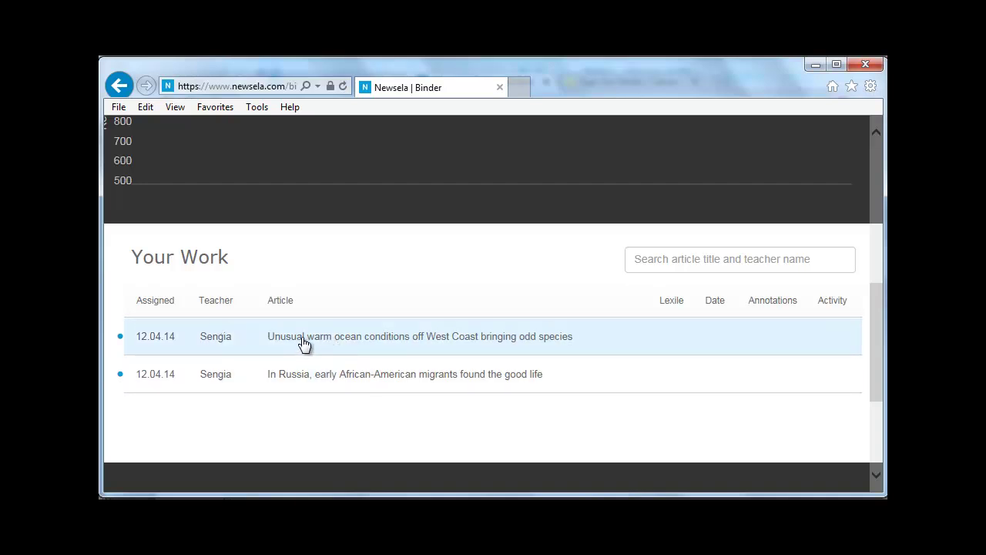
left_click(304, 339)
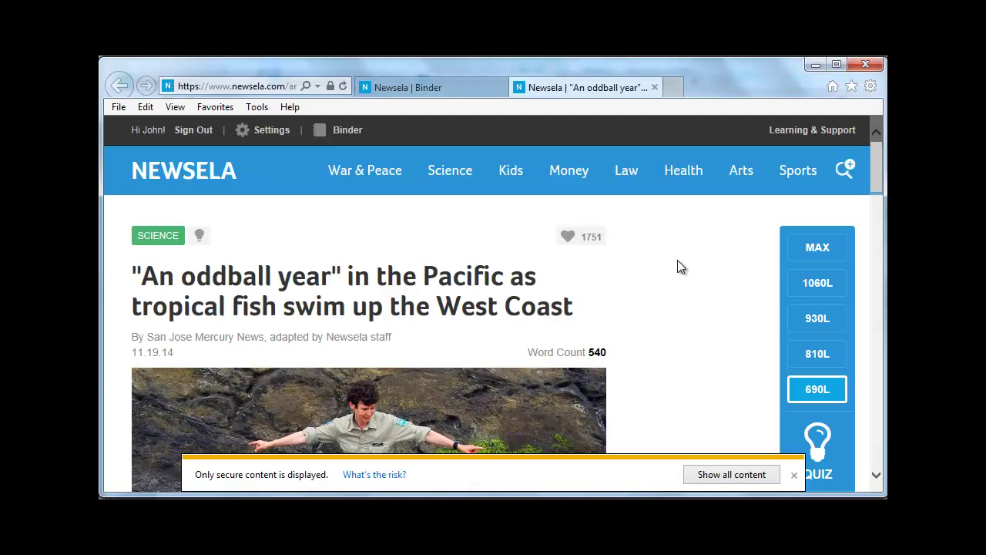
scroll(676, 267, "down", 2)
scroll(676, 267, "up", 1)
Dismiss the IE notice, view the article at 810L, return to 690L, and open its quiz
left_click(794, 475)
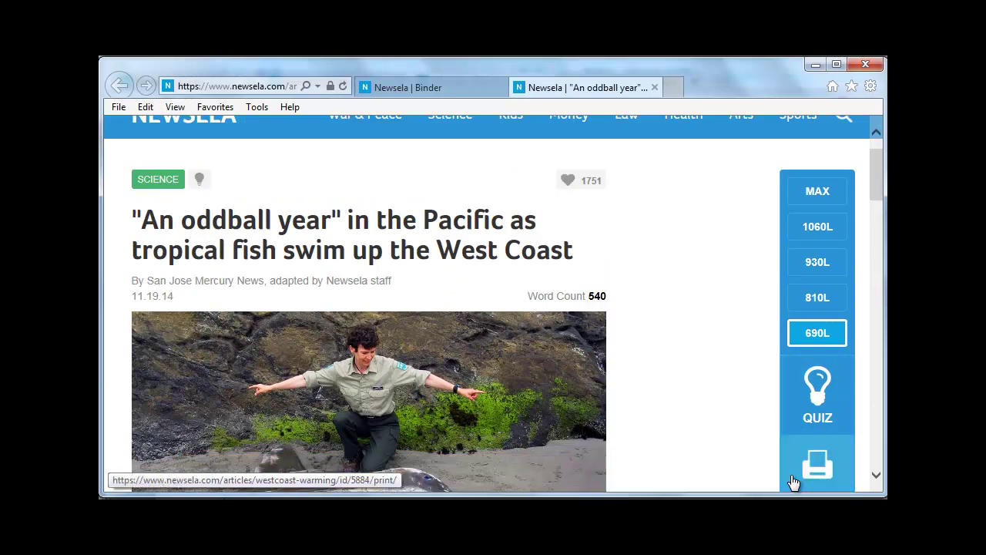
left_click(817, 306)
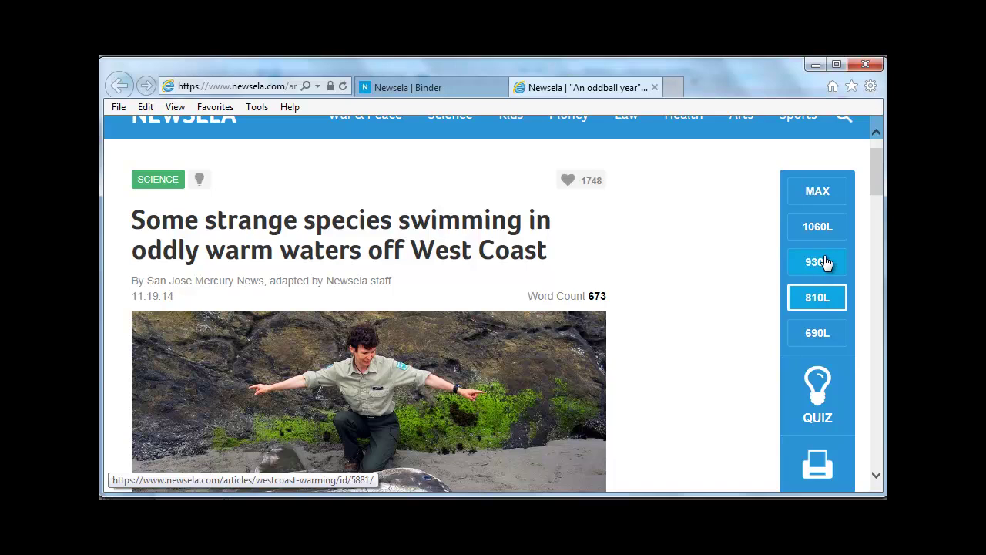
left_click(815, 337)
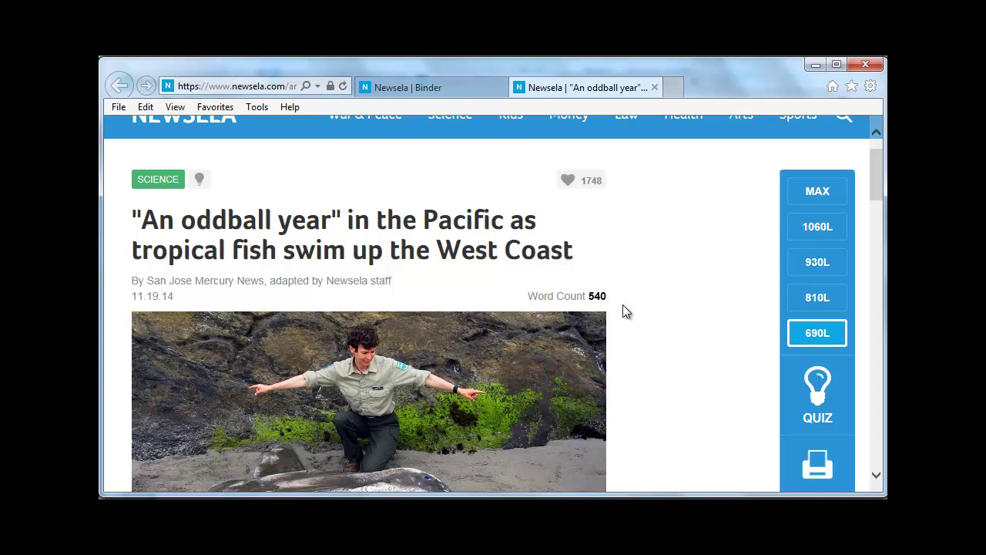
scroll(627, 311, "down", 5)
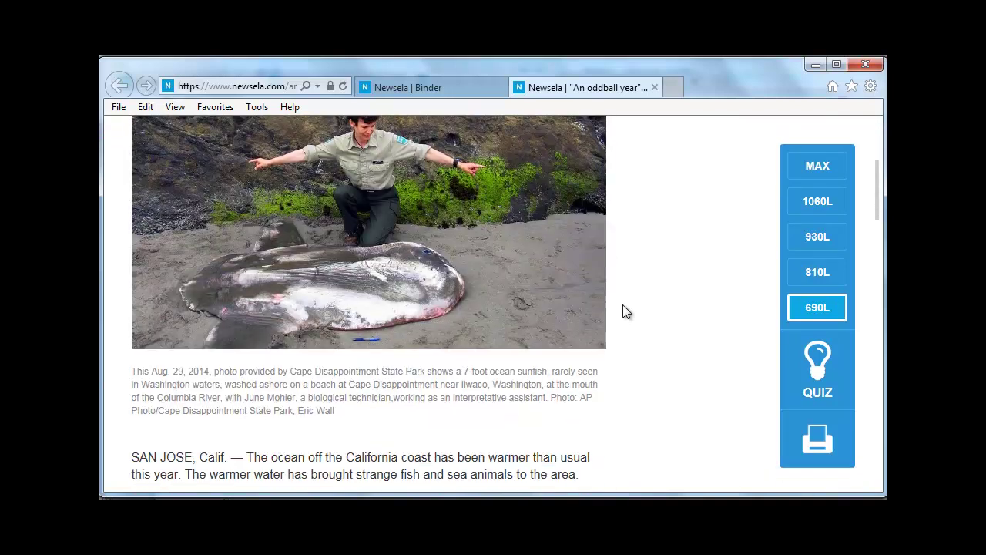
scroll(403, 296, "down", 10)
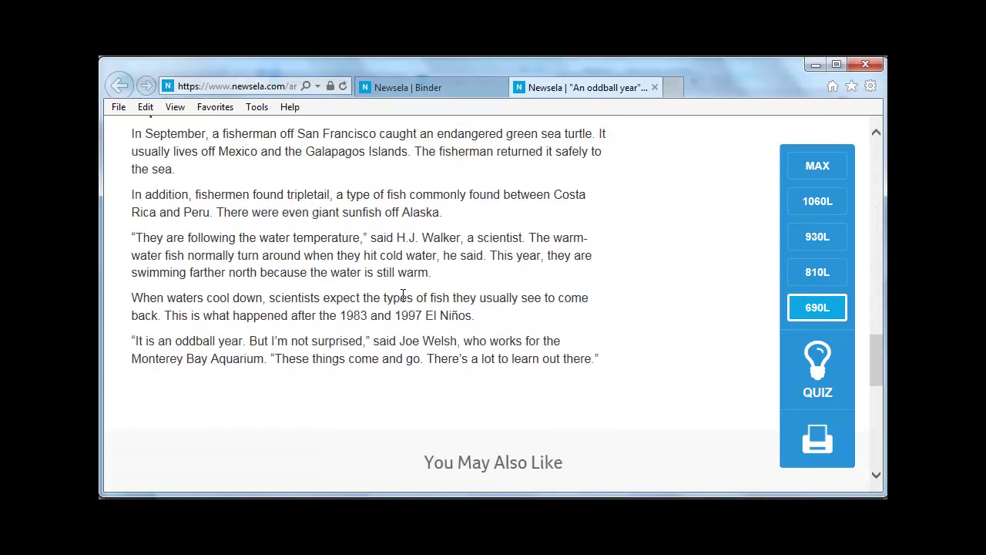
left_click(817, 364)
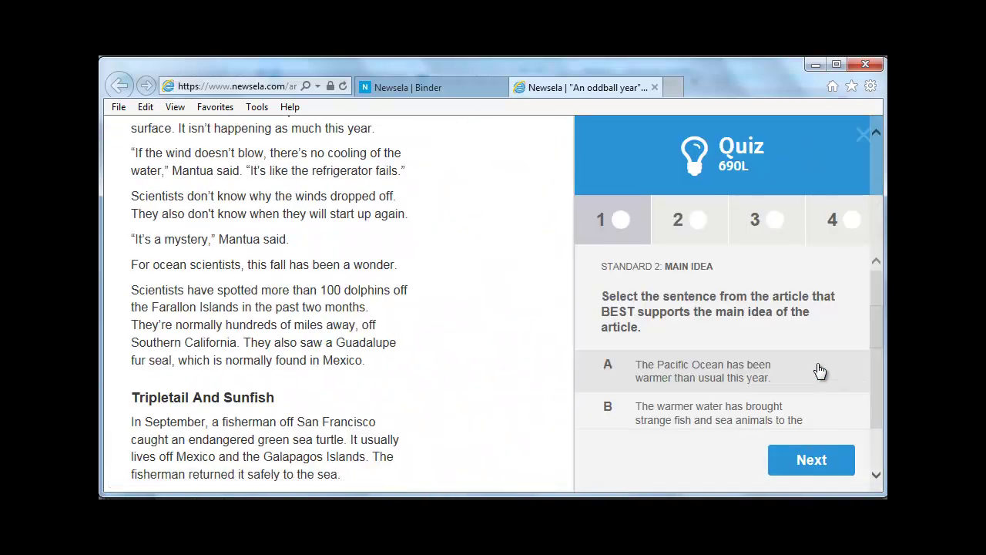
Answer A on the quiz questions, pick a paragraph for question 2, submit for 0/4, and start the review
left_click(682, 372)
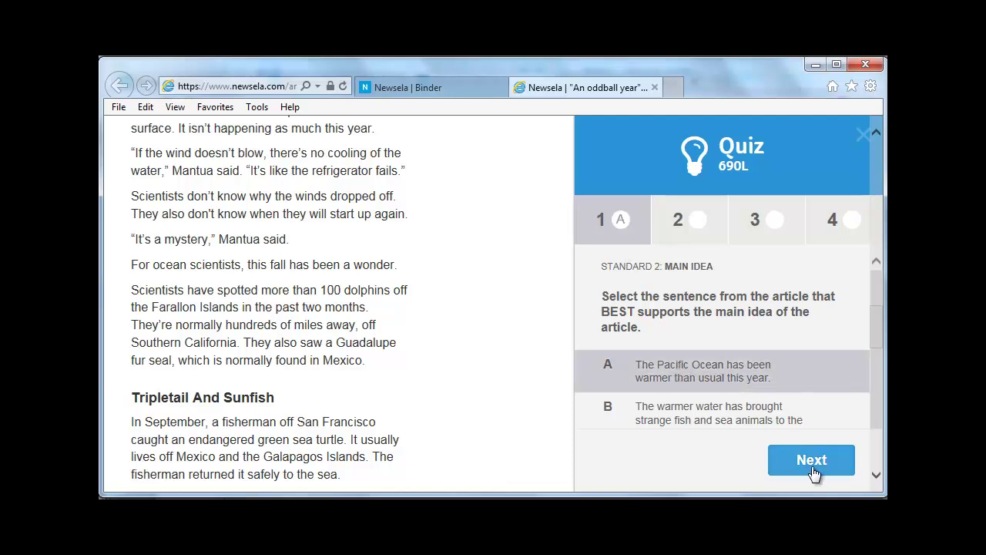
left_click(811, 460)
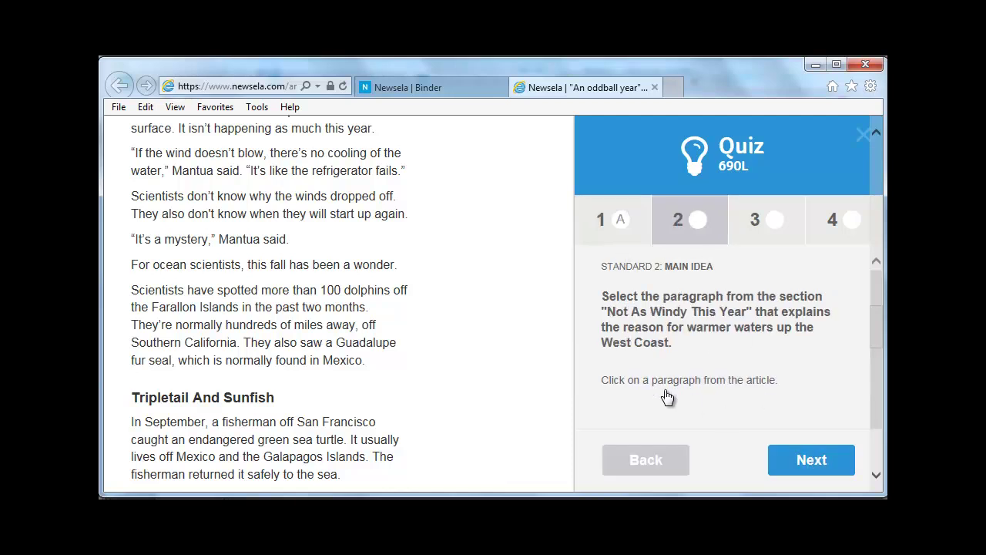
left_click(216, 326)
left_click(667, 397)
left_click(822, 466)
left_click(654, 420)
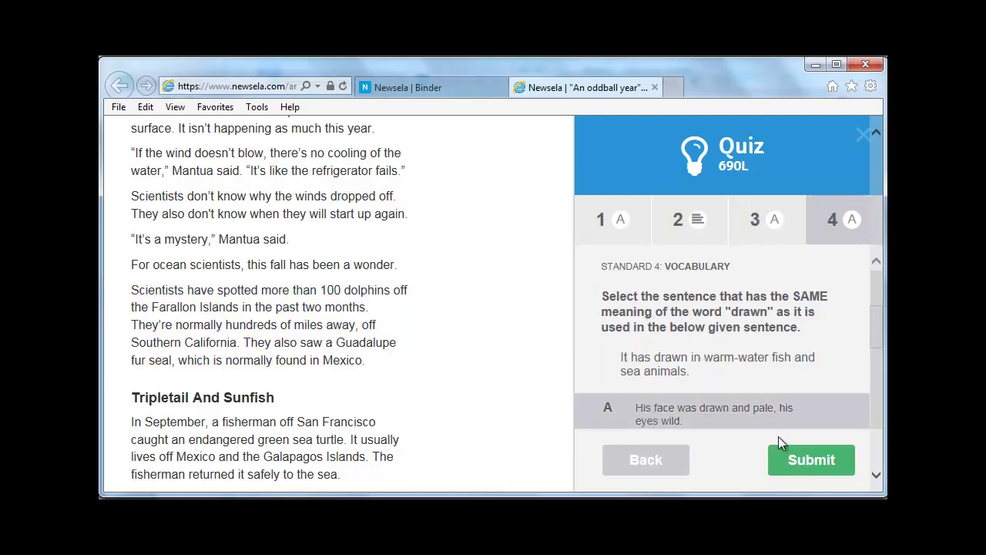
left_click(798, 460)
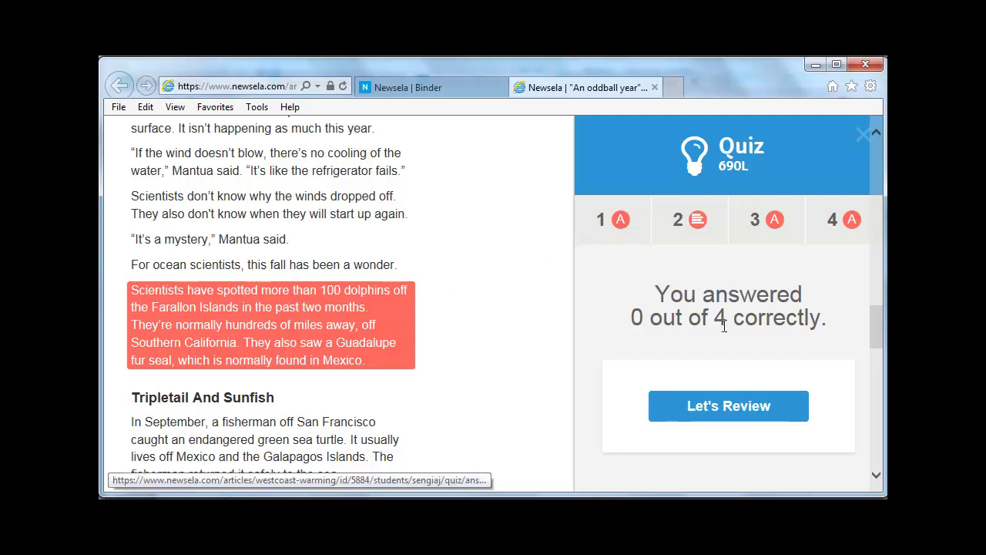
left_click(741, 413)
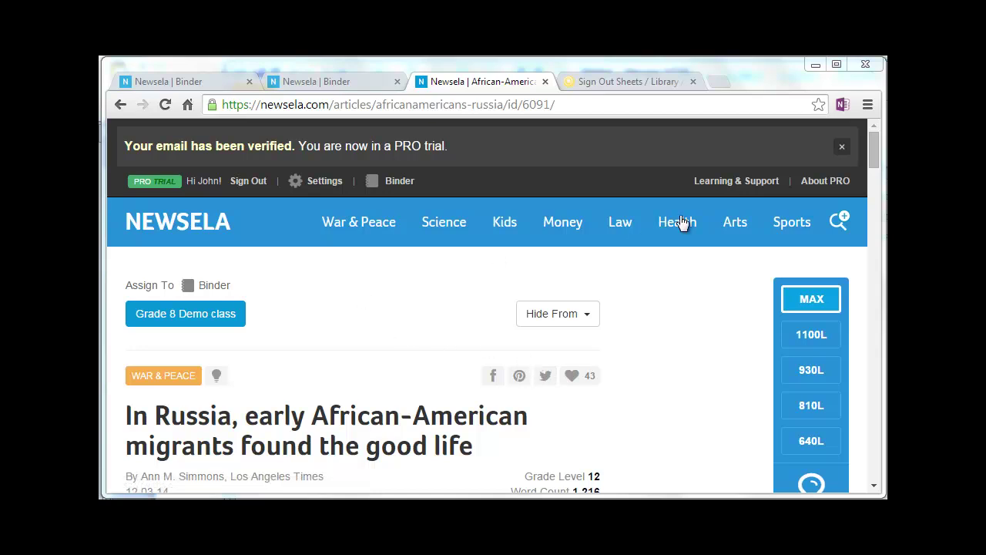
Expand the warm ocean assignment's student activity in the teacher Binder and select the 0% quiz score
left_click(390, 185)
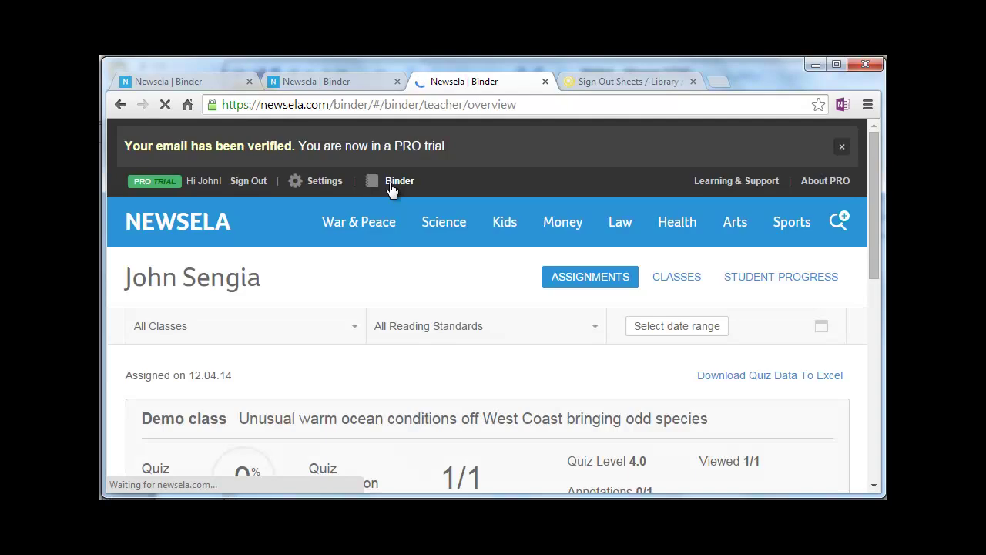
scroll(340, 258, "down", 2)
scroll(338, 261, "down", 1)
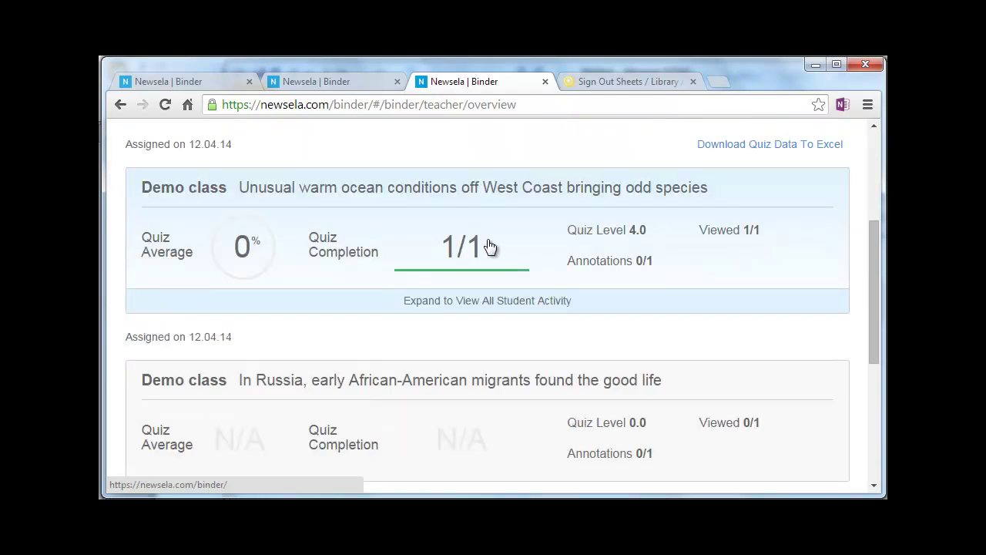
scroll(465, 259, "down", 1)
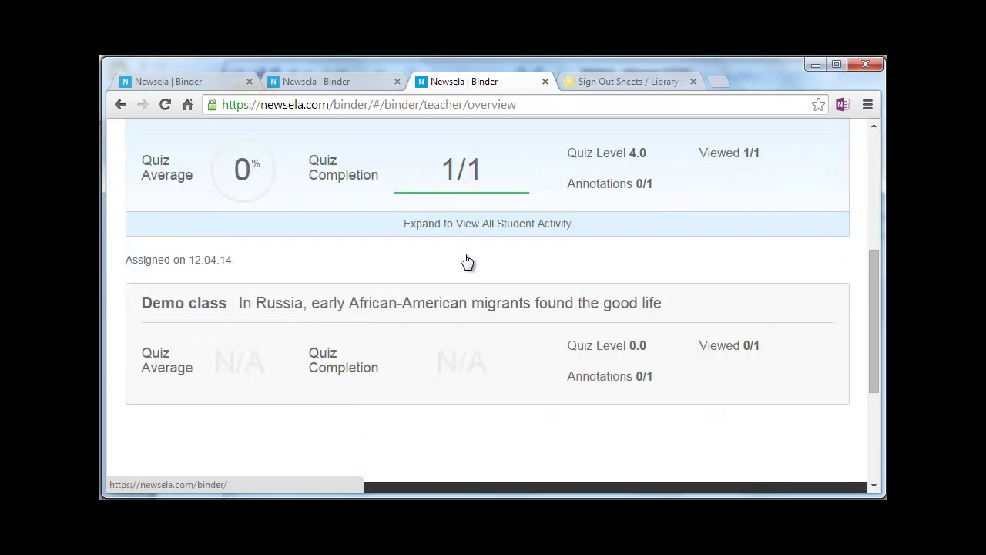
scroll(465, 259, "down", 3)
scroll(463, 260, "up", 4)
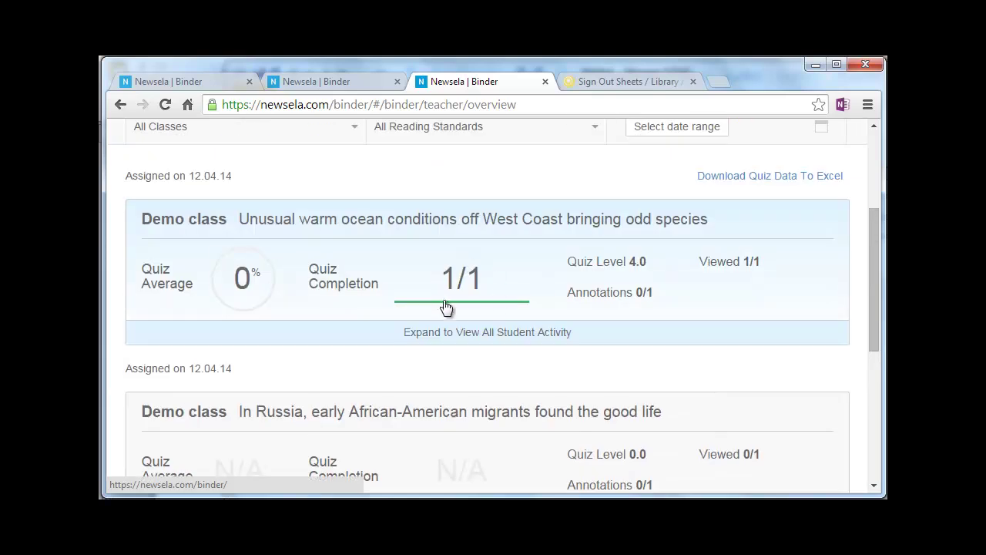
left_click(454, 339)
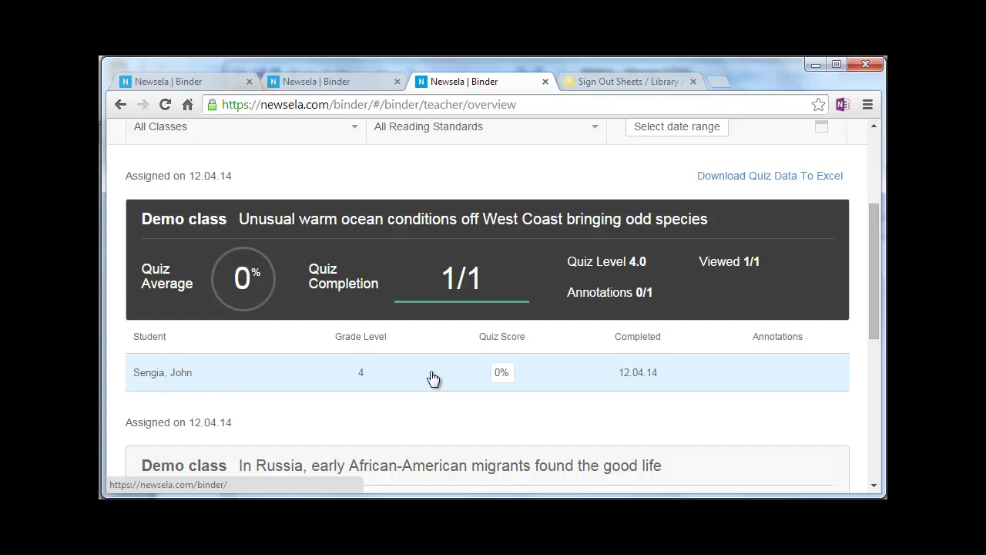
left_click(502, 375)
scroll(379, 377, "up", 3)
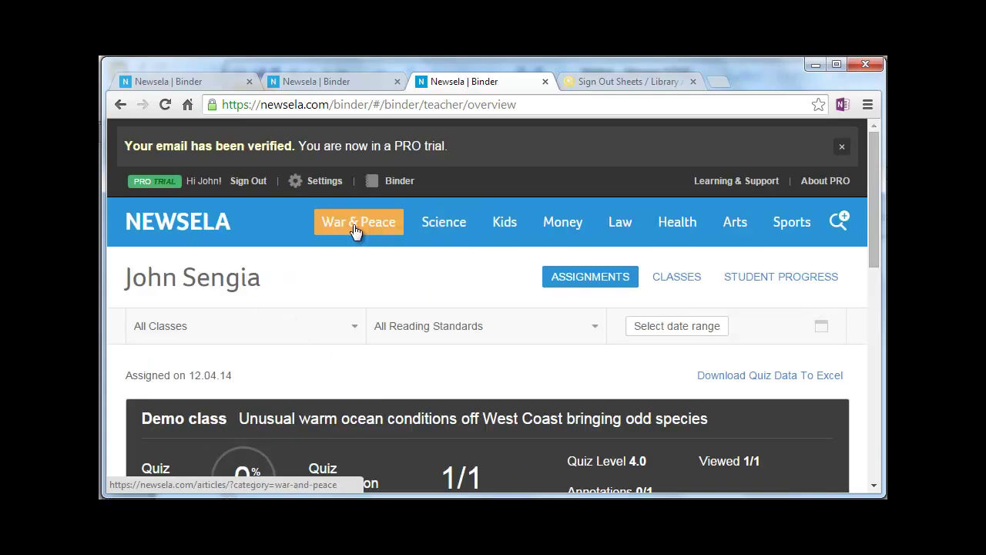
Browse Science articles and open 'In an online lab, an exploding test tube is virtually safe'
left_click(454, 224)
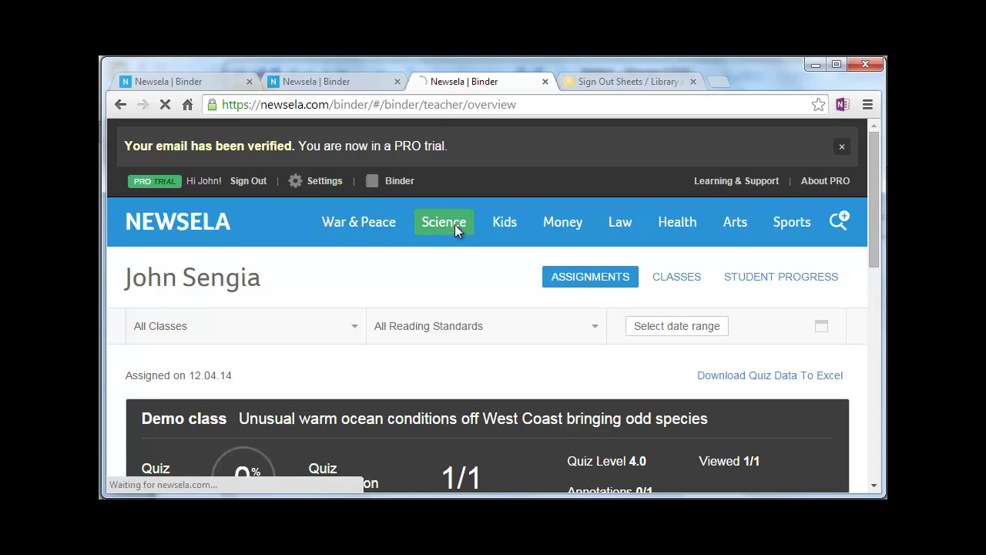
scroll(509, 258, "down", 2)
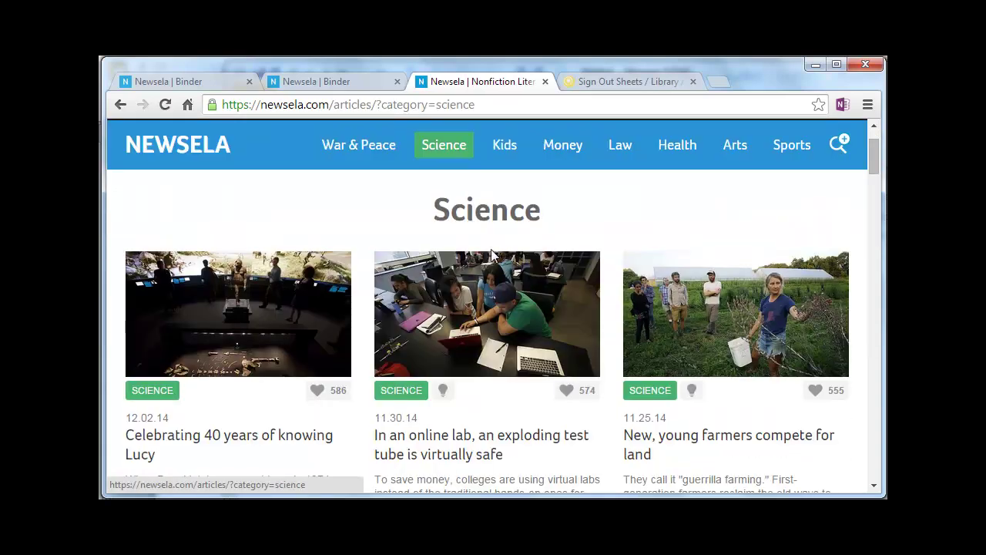
mouse_move(449, 395)
scroll(219, 402, "down", 2)
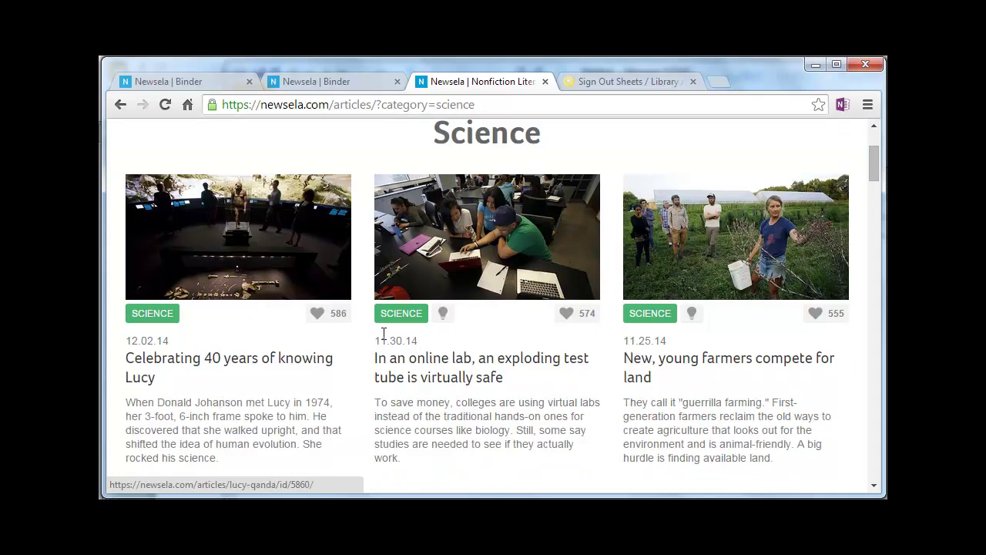
left_click(470, 265)
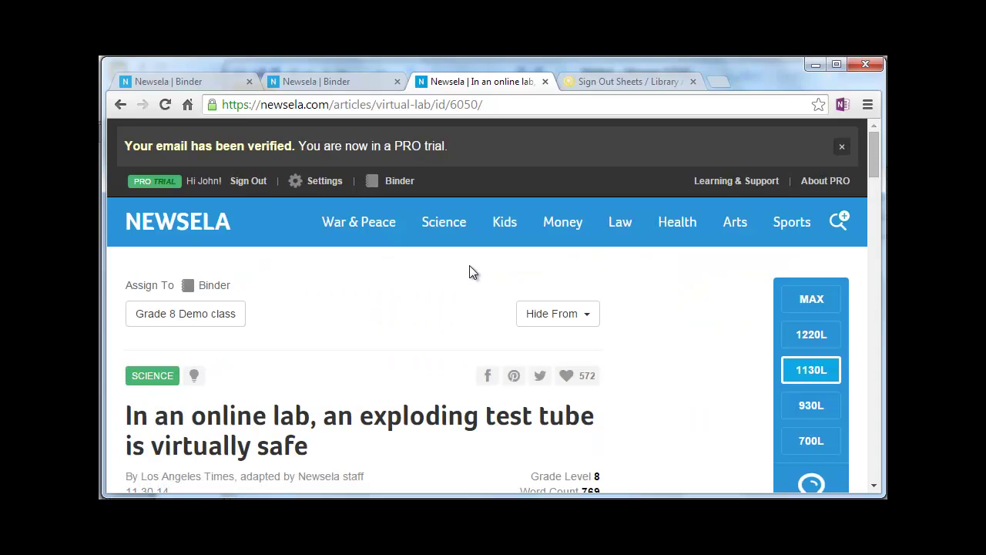
Assign the online lab article to Grade 8 Demo, then switch back to the Binder tab with Ctrl+1
left_click(187, 317)
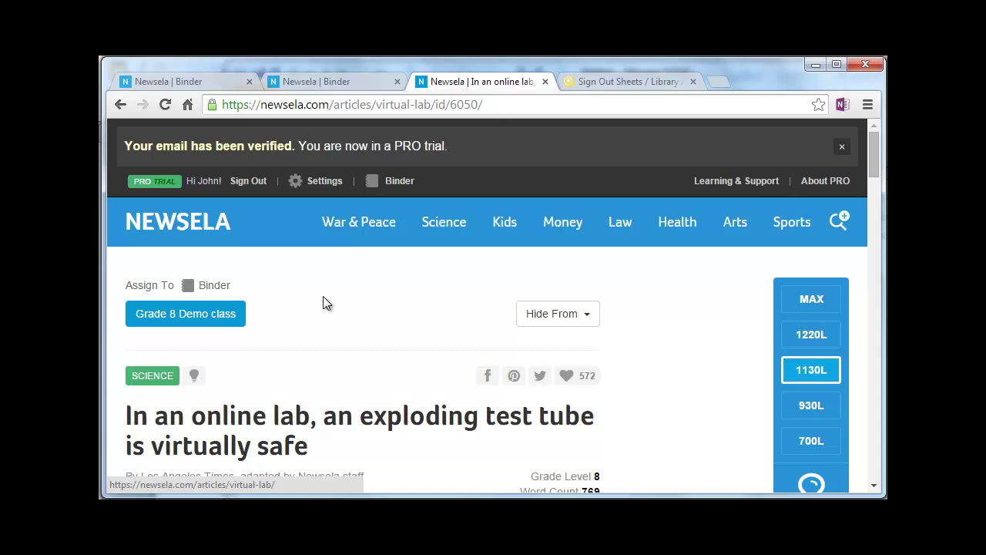
scroll(321, 302, "down", 1)
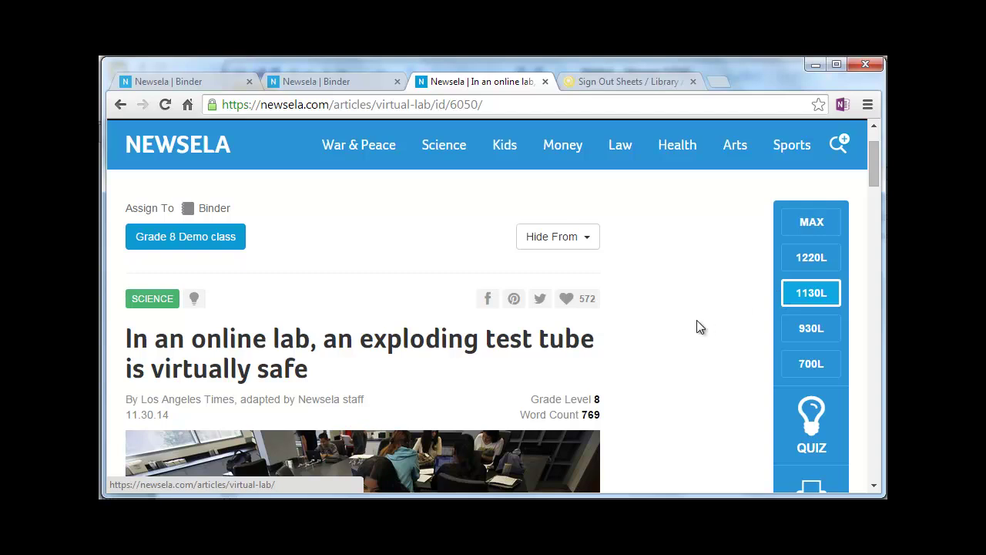
scroll(698, 324, "down", 2)
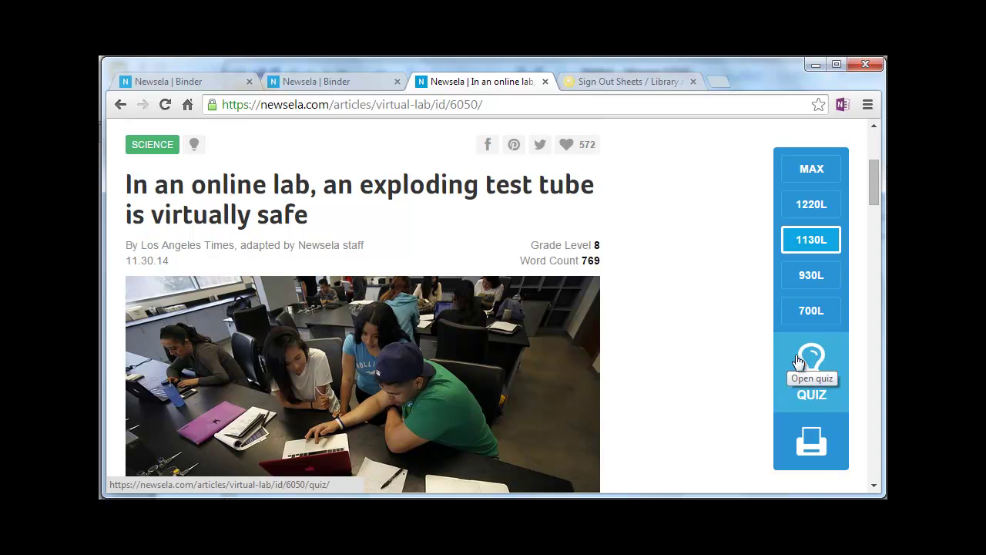
key("ctrl+1")
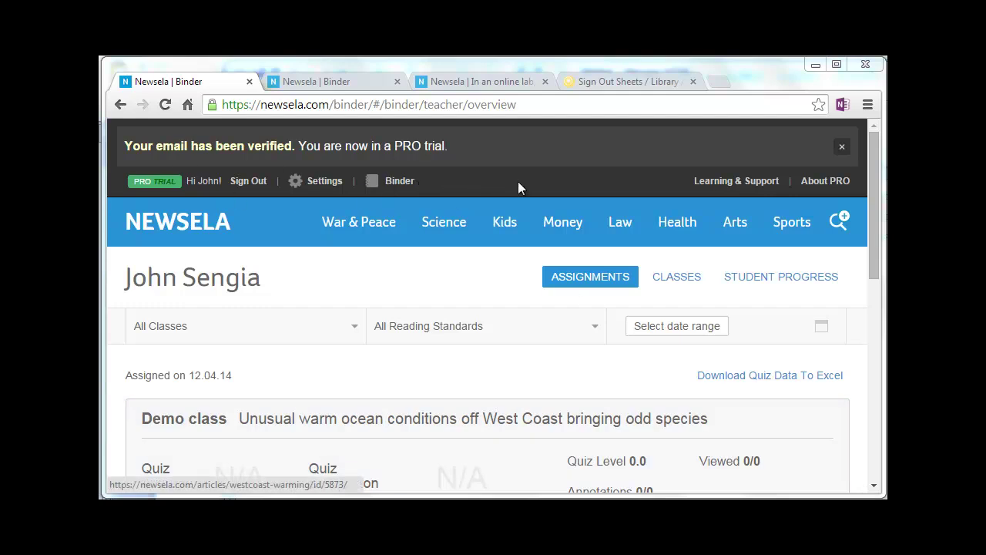
Reach the Quick Start Guide for Teachers via the Learning & Support Quicklinks and skim it
left_click(723, 184)
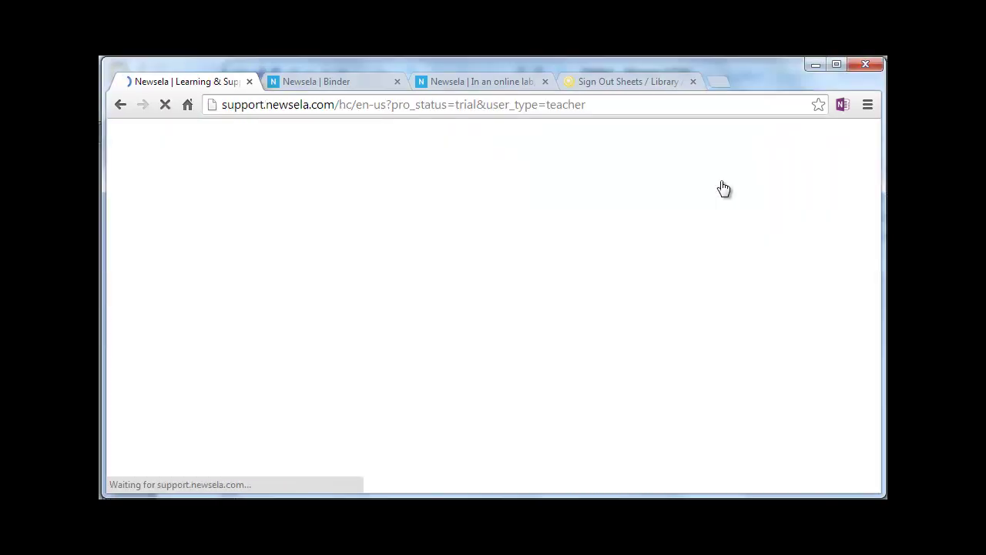
scroll(570, 279, "down", 2)
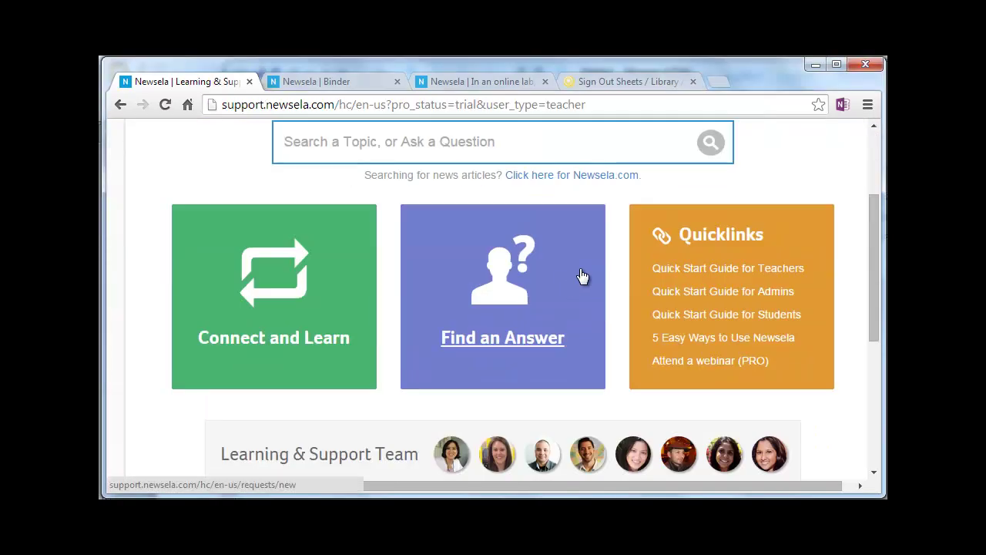
left_click(693, 272)
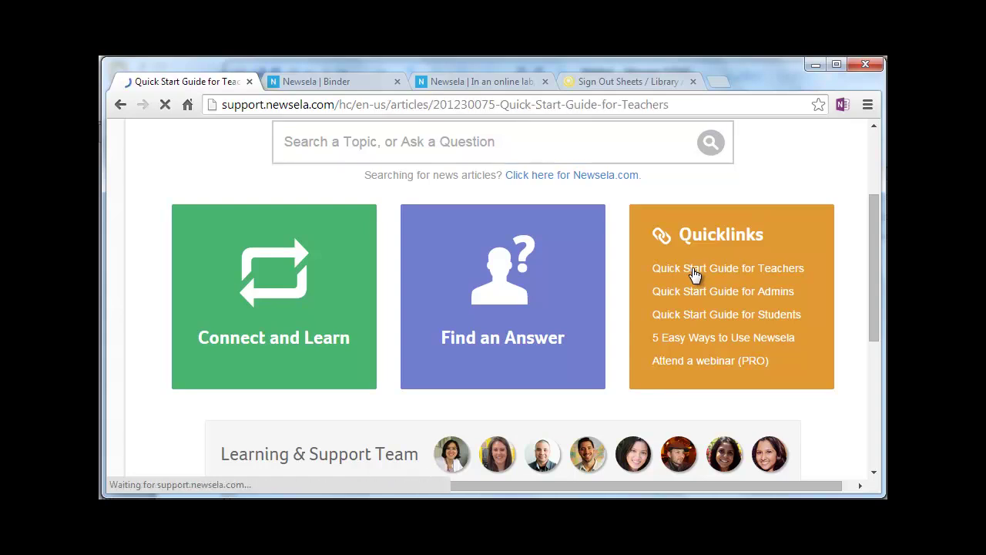
scroll(540, 335, "down", 3)
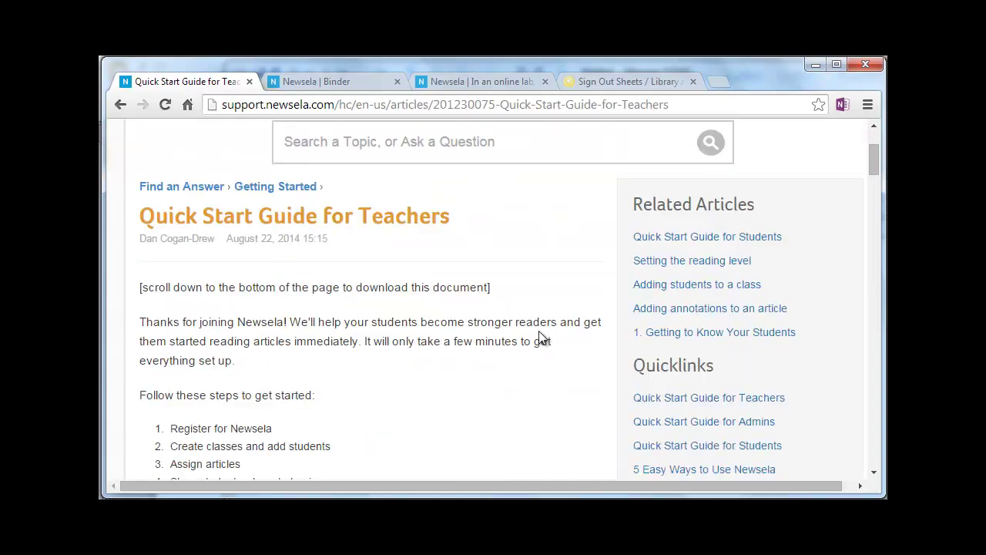